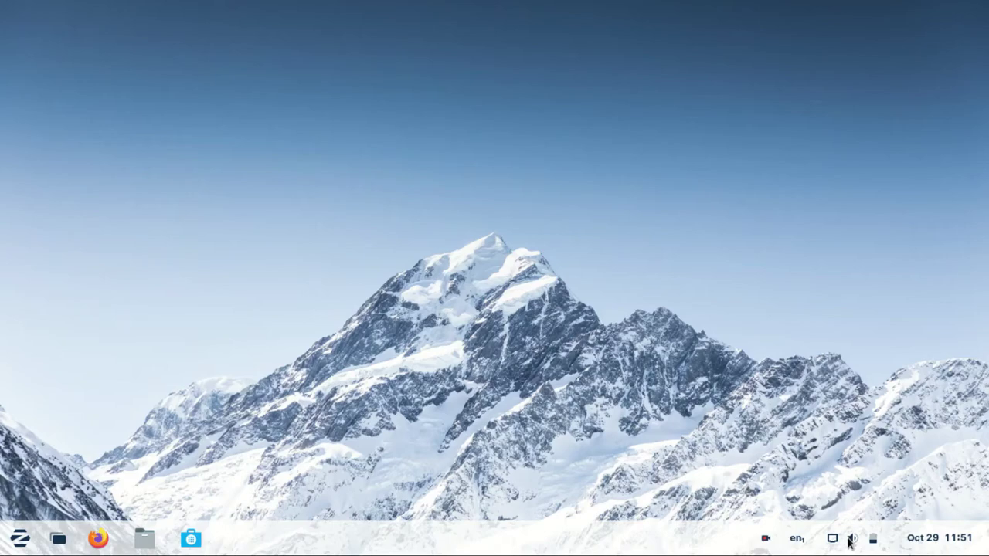
Open the system settings, check the available connections on the Network page, and close the settings.
click(838, 544)
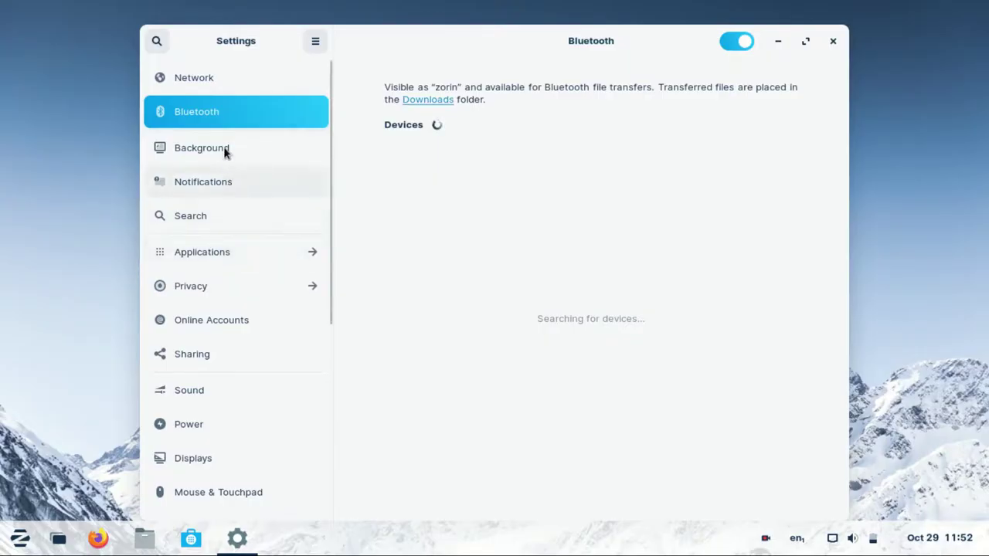
scroll(224, 201, down, 3)
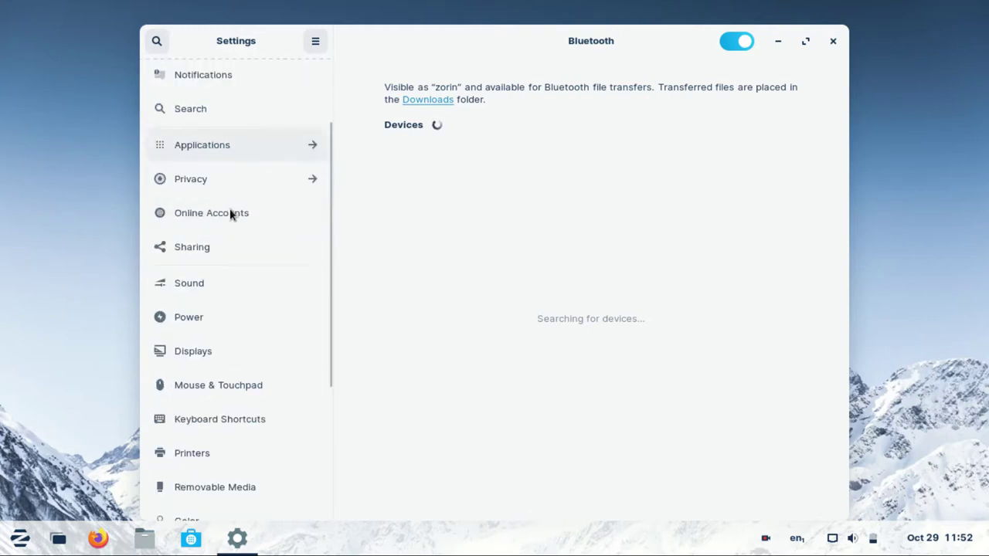
scroll(229, 214, up, 3)
click(199, 76)
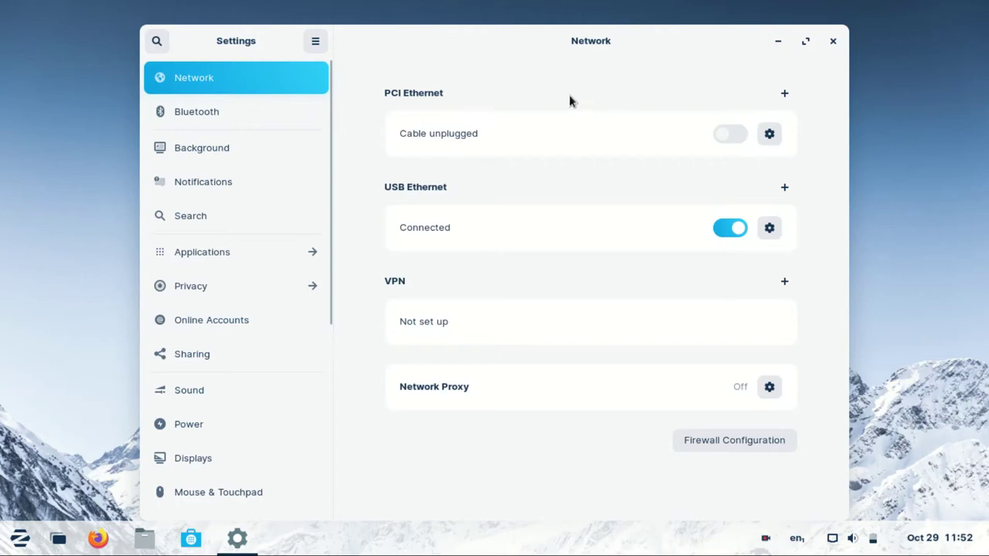
click(832, 42)
Open Additional Drivers and apply the Broadcom 802.11 Linux STA wireless driver from bcmwl-kernel-source.
key(super)
text(add)
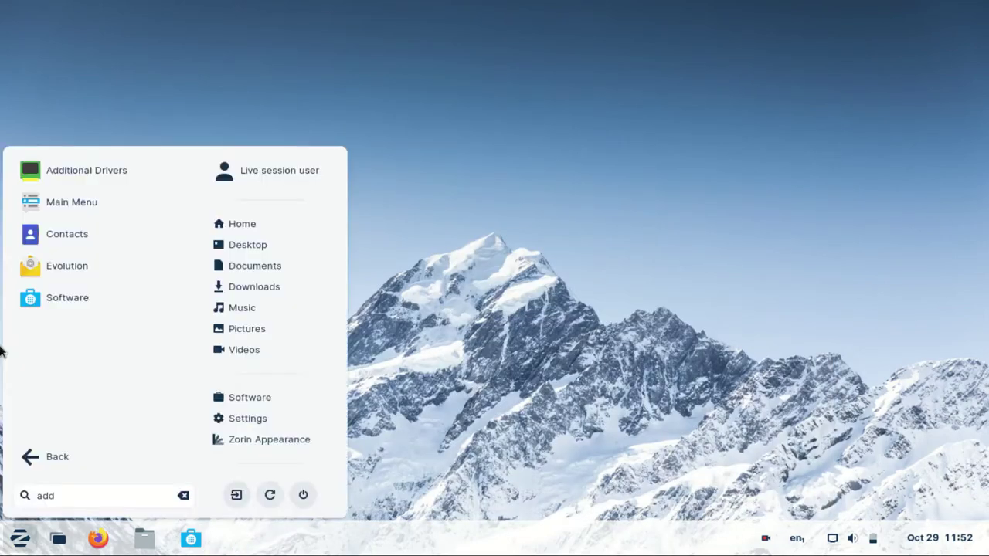
click(96, 171)
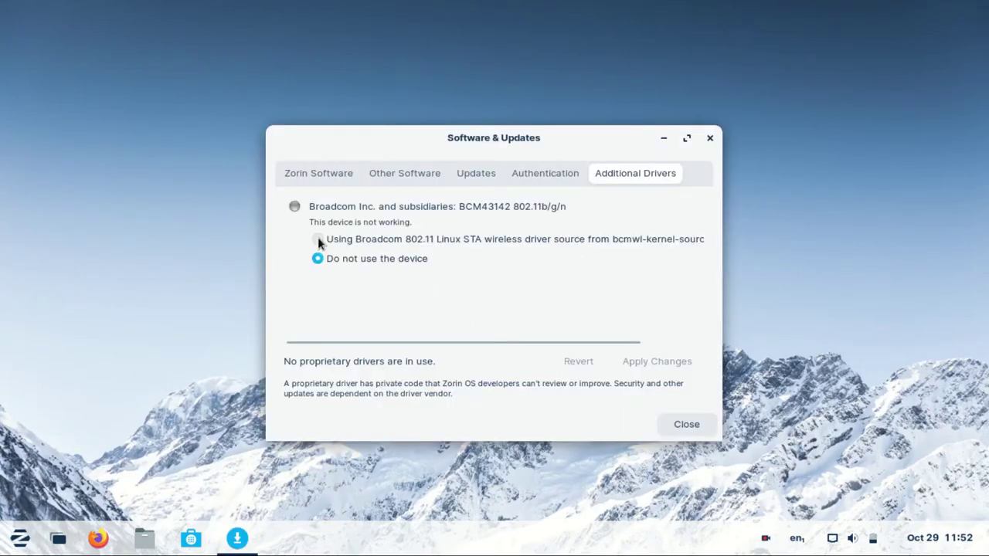
click(317, 239)
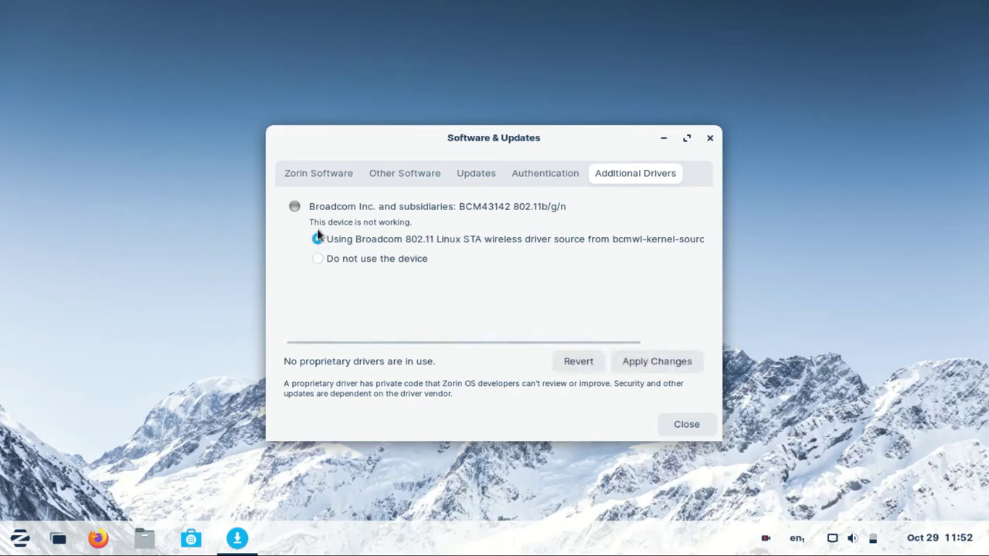
click(653, 361)
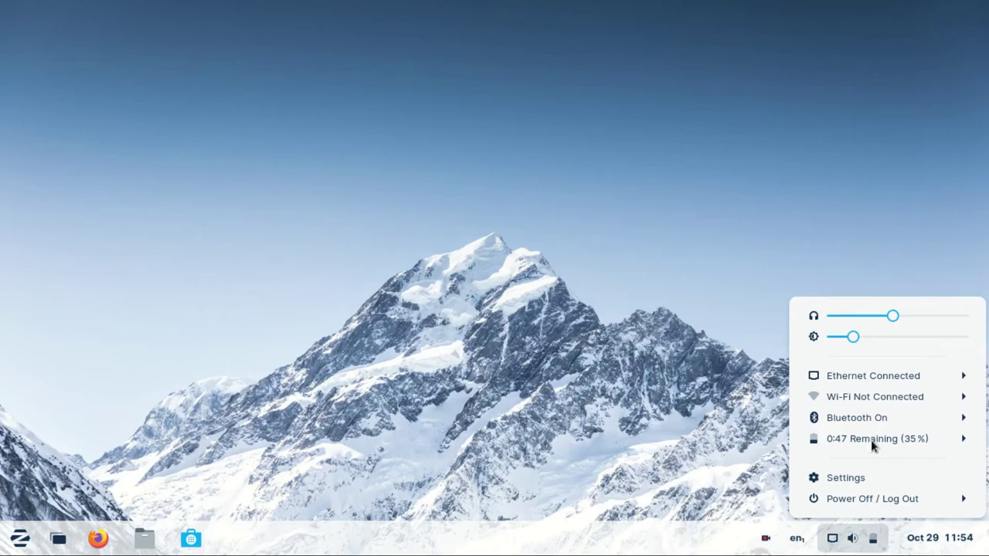
Turn on Show Battery Percentage in the system's Power settings and close the settings.
click(840, 479)
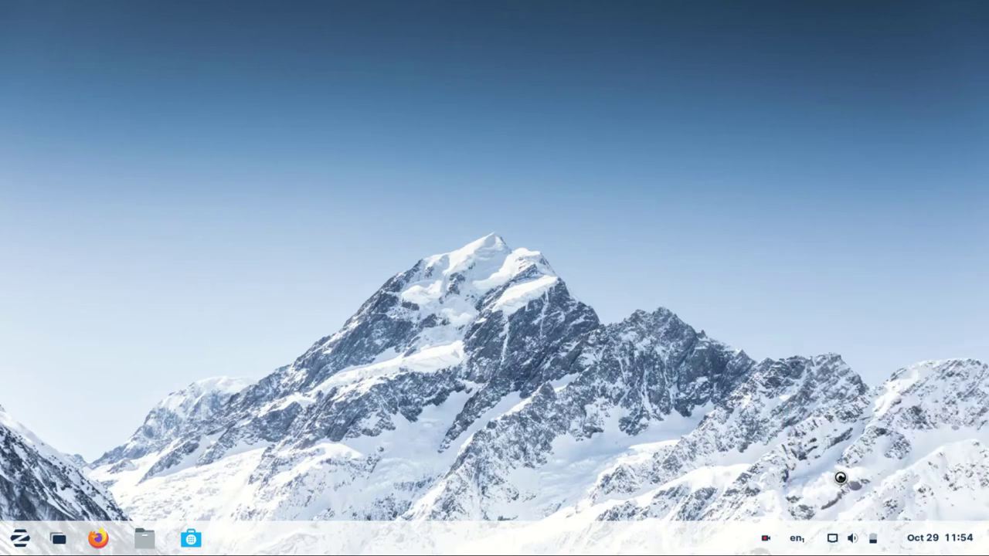
scroll(242, 293, down, 1)
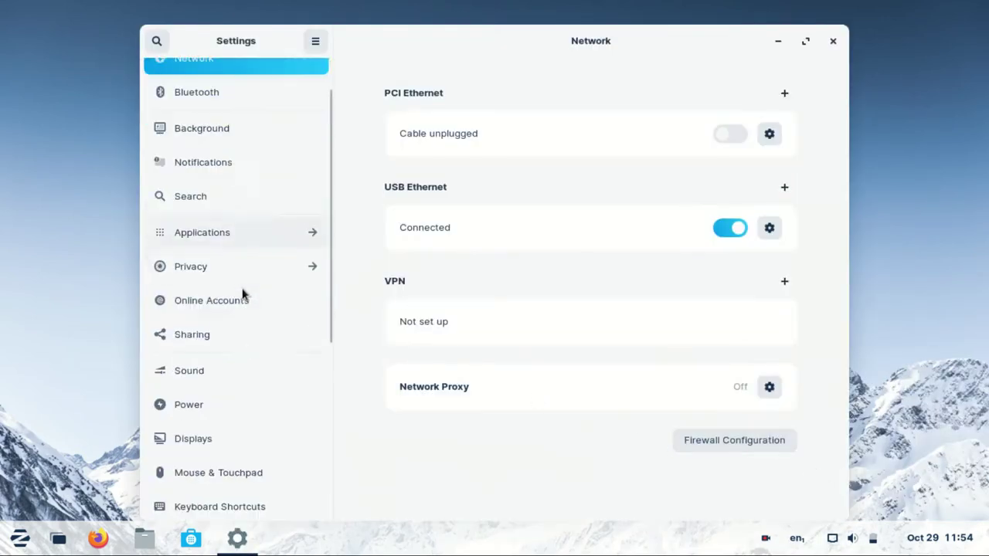
scroll(242, 294, down, 3)
click(185, 300)
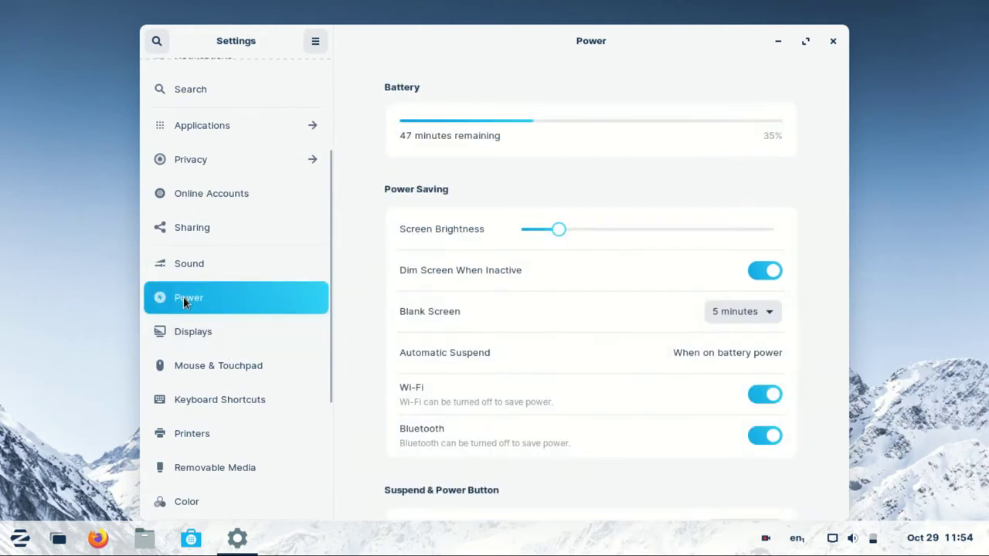
scroll(562, 324, down, 3)
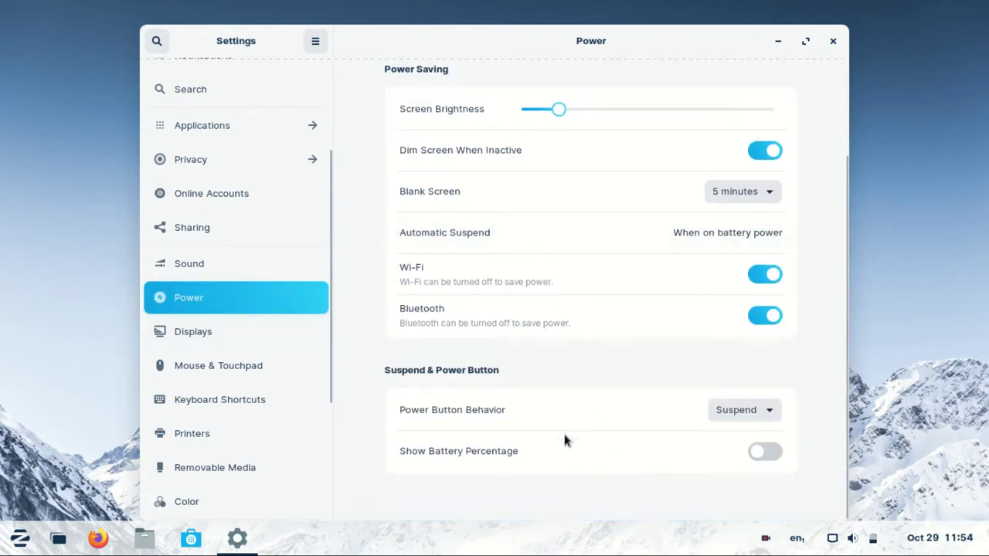
click(772, 452)
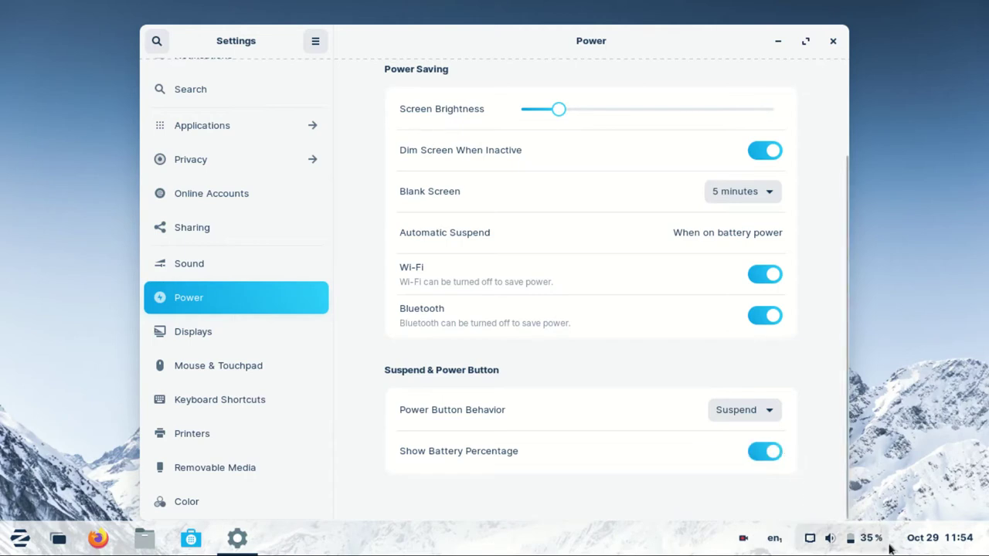
click(833, 40)
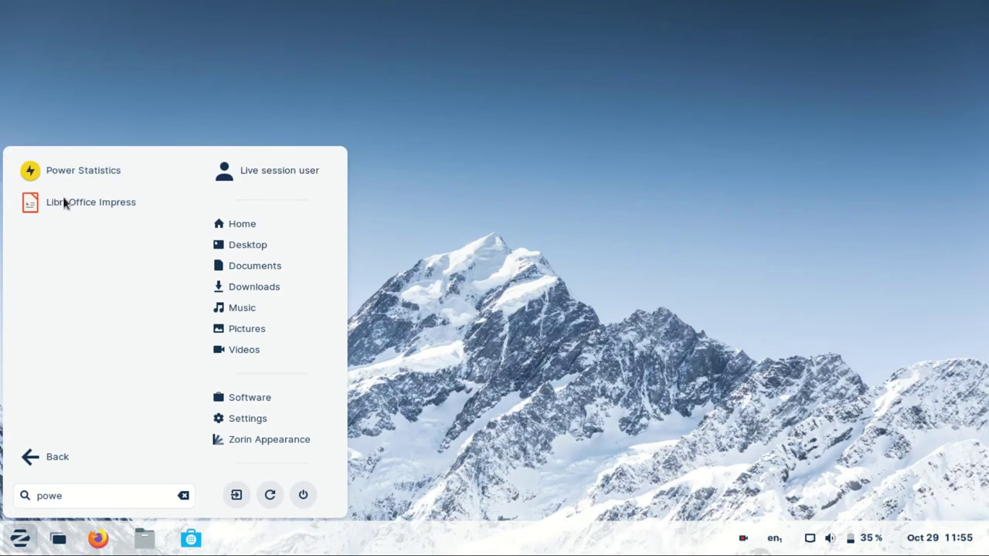
Open Power Statistics and view the details of the laptop battery.
click(73, 175)
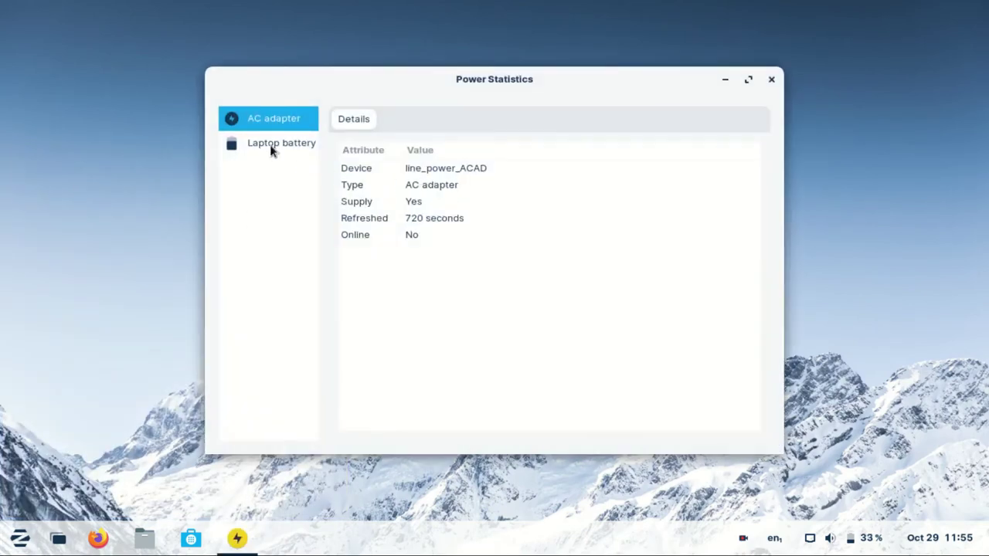
click(271, 148)
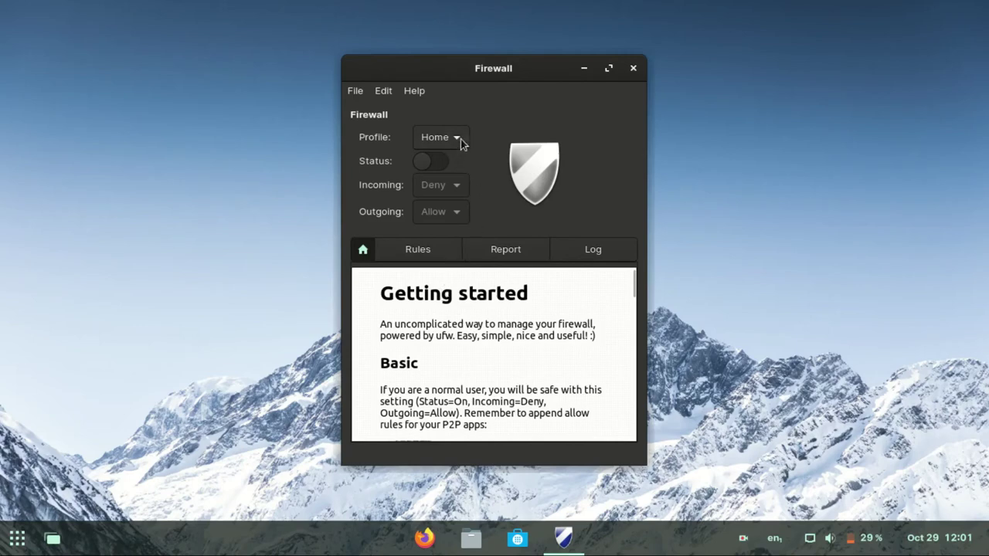
Enable the firewall for the Home profile, with incoming traffic set to Deny and outgoing traffic set to Allow.
click(460, 137)
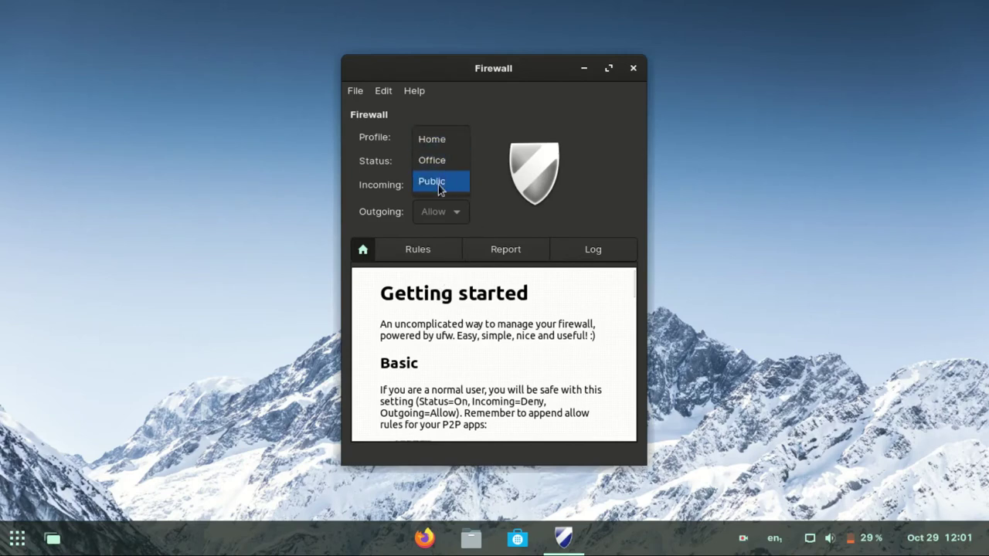
click(439, 145)
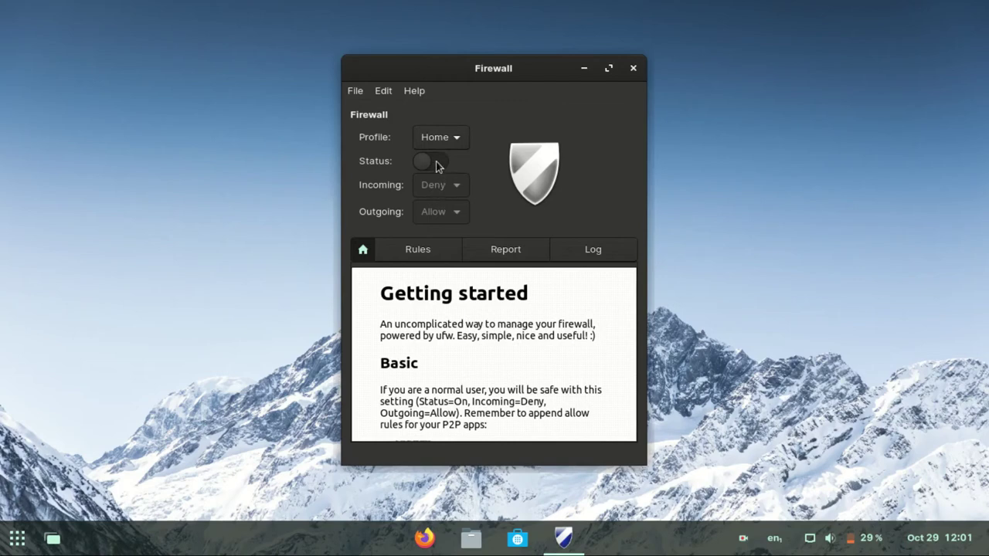
click(437, 162)
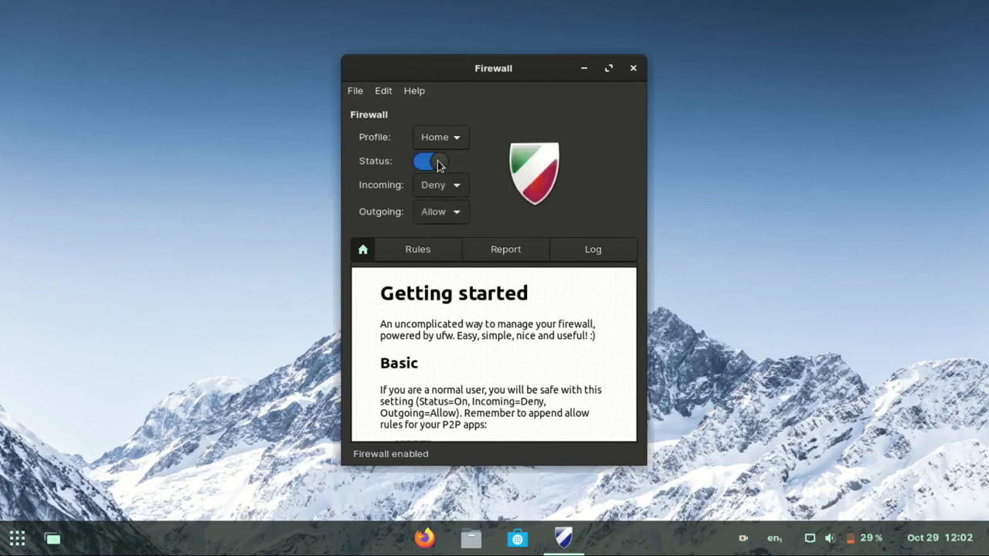
click(463, 187)
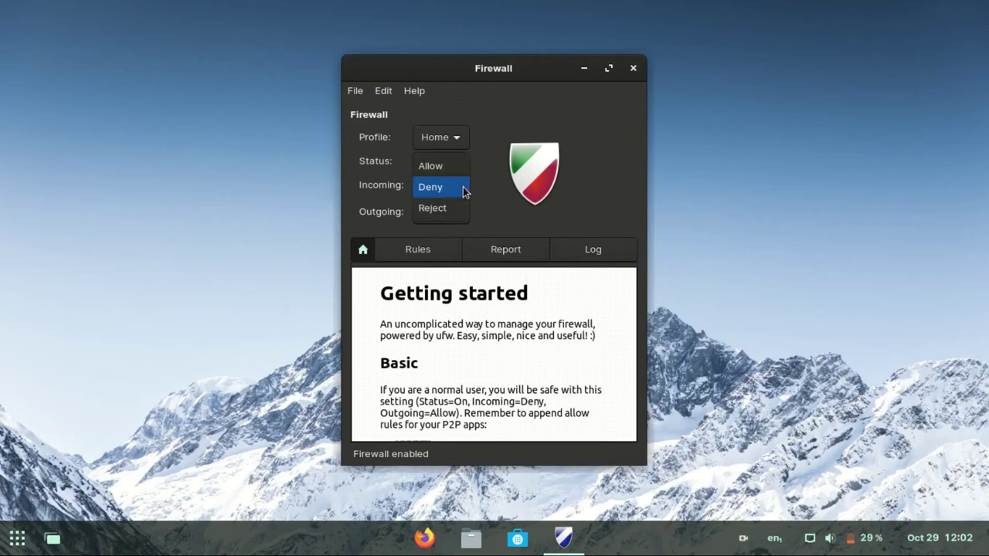
click(462, 189)
click(458, 219)
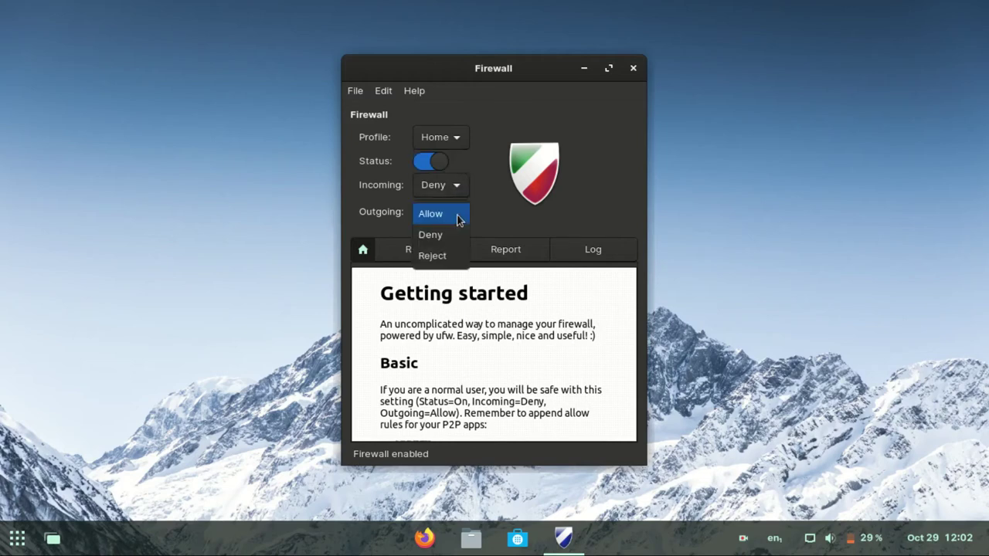
click(459, 218)
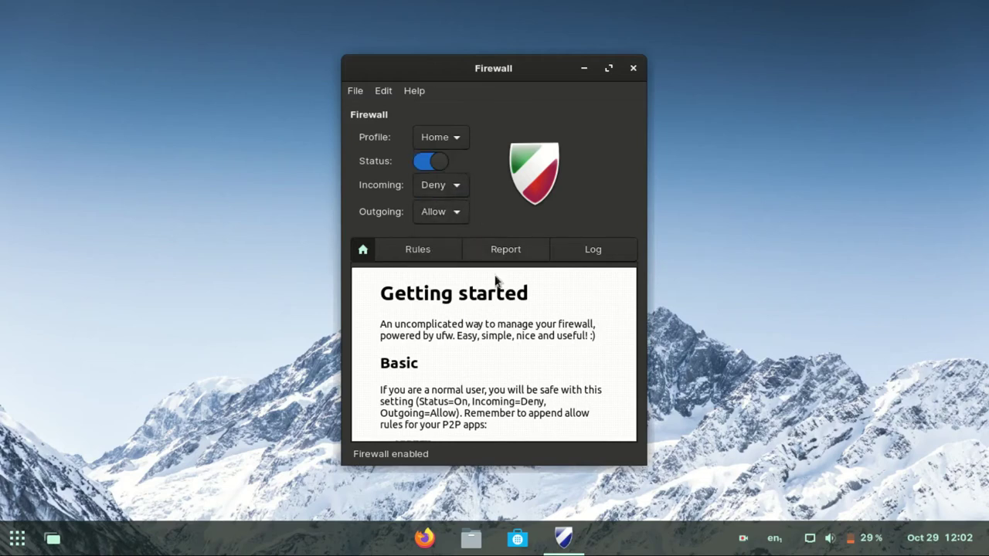
scroll(471, 374, down, 1)
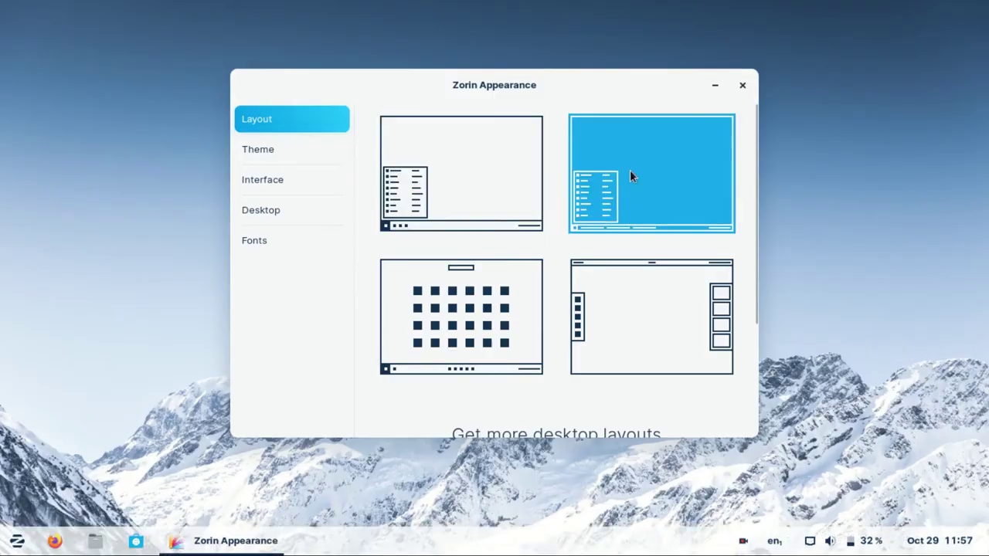
Try the desktop layout with a top bar, and apply the full-screen app-grid layout with centred taskbar icons in Zorin Appearance.
click(664, 316)
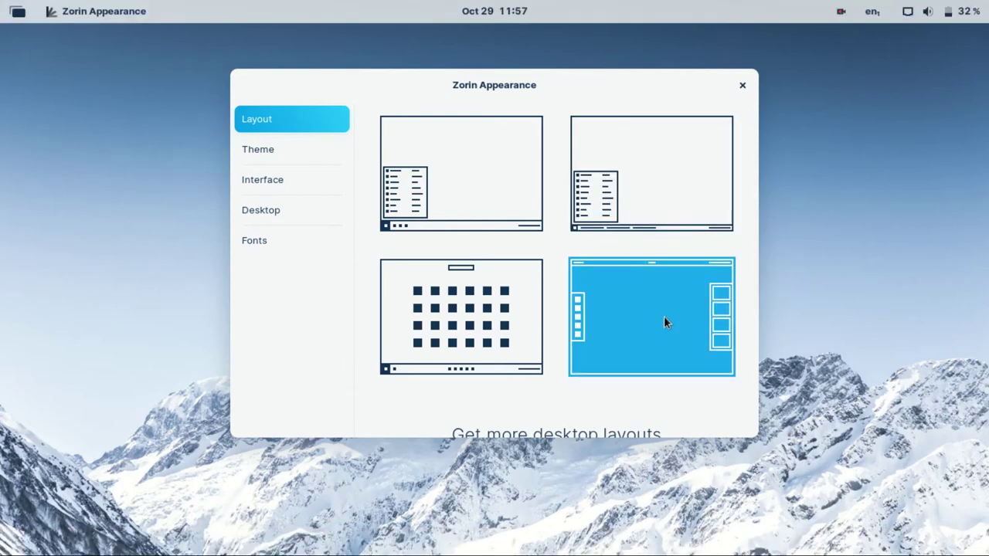
click(463, 319)
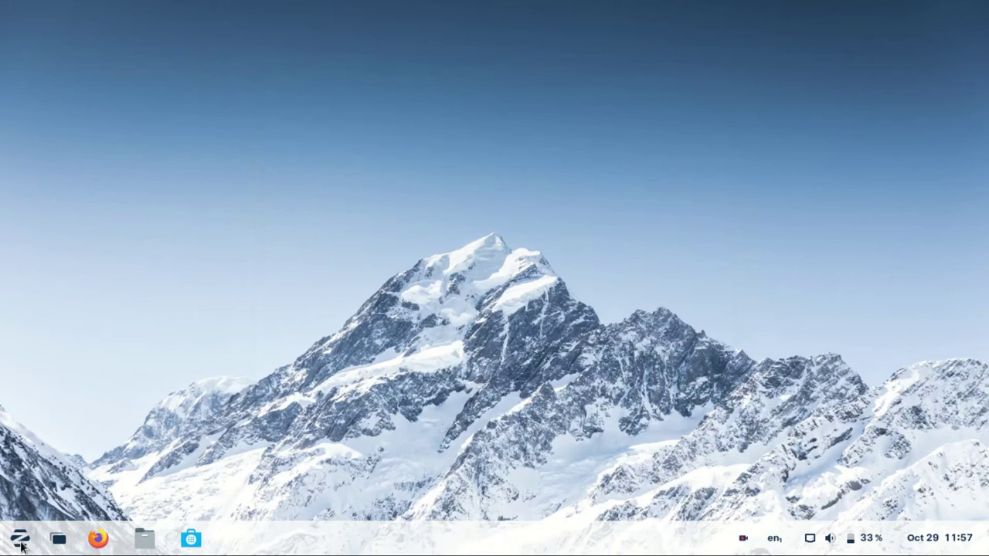
click(20, 538)
click(258, 442)
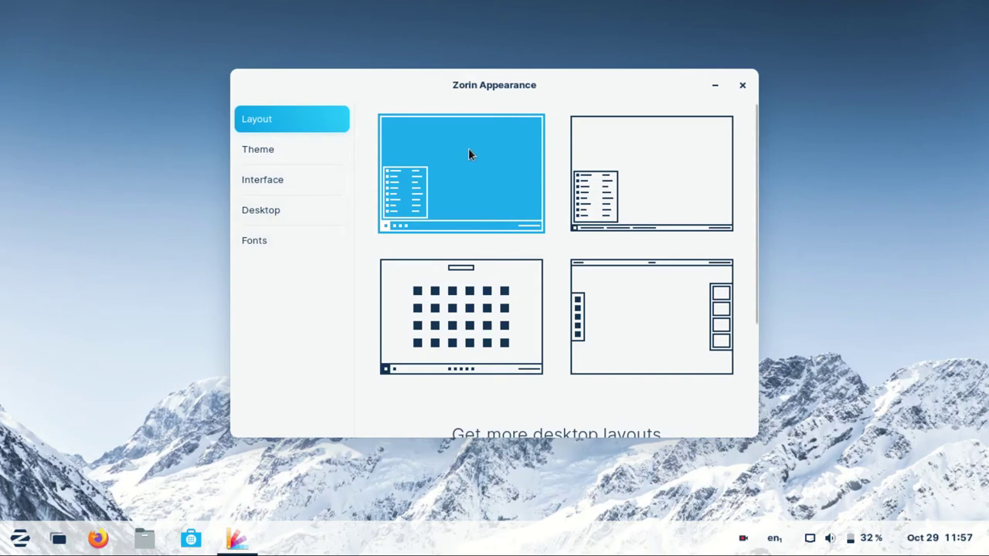
click(462, 316)
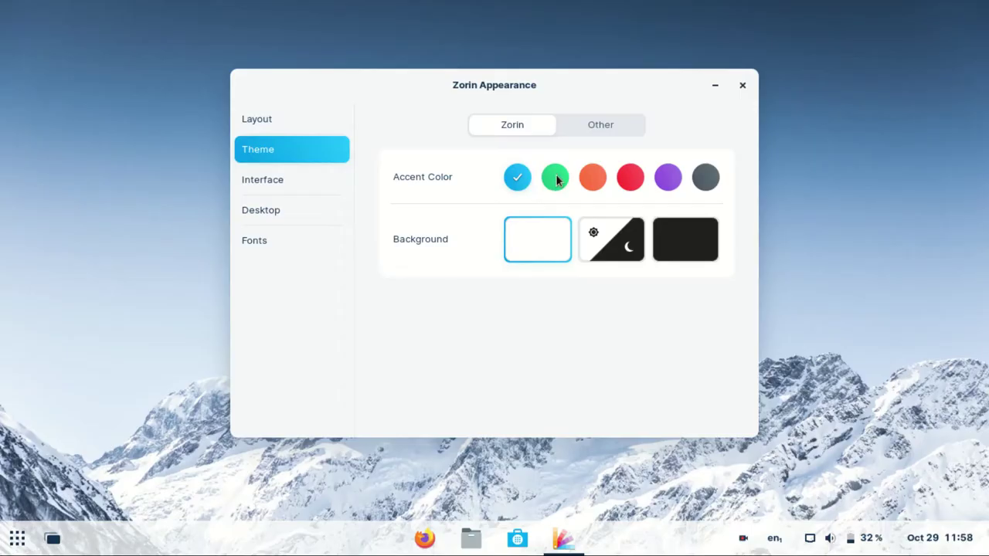
Set the Zorin theme's accent color to green and its background to dark.
click(555, 177)
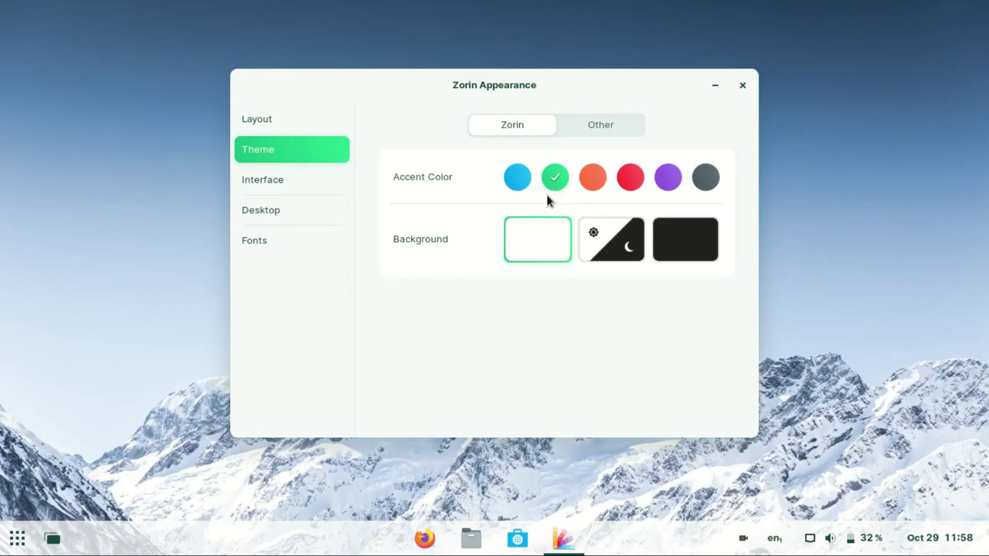
click(590, 178)
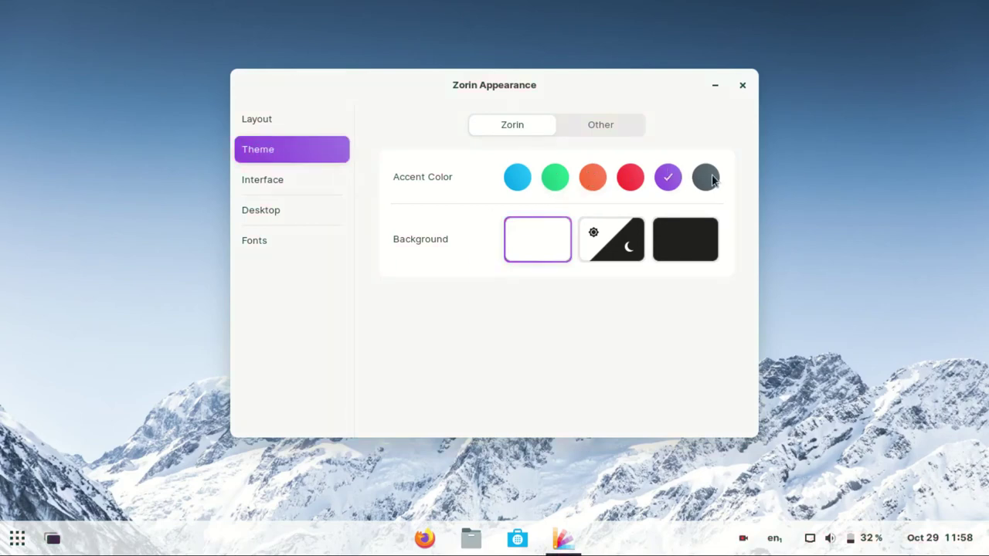
click(678, 241)
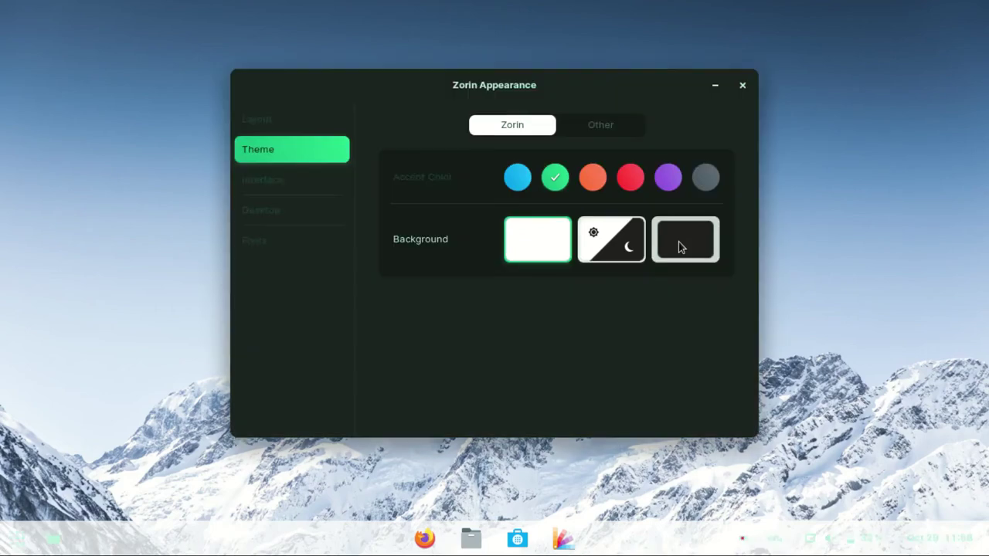
Try the HighContrast and Adwaita themes for applications, and set the application theme to Adwaita-dark.
click(602, 125)
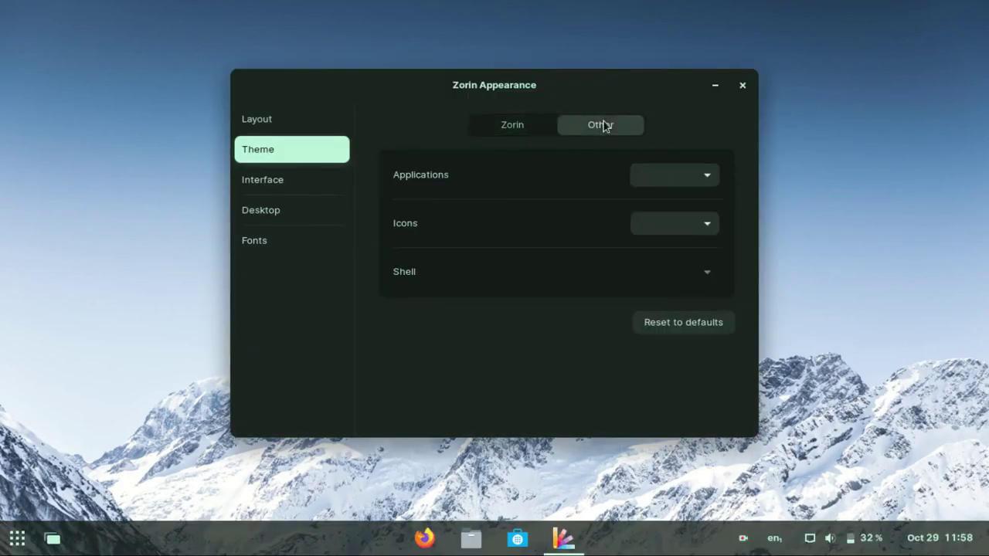
click(710, 182)
click(661, 201)
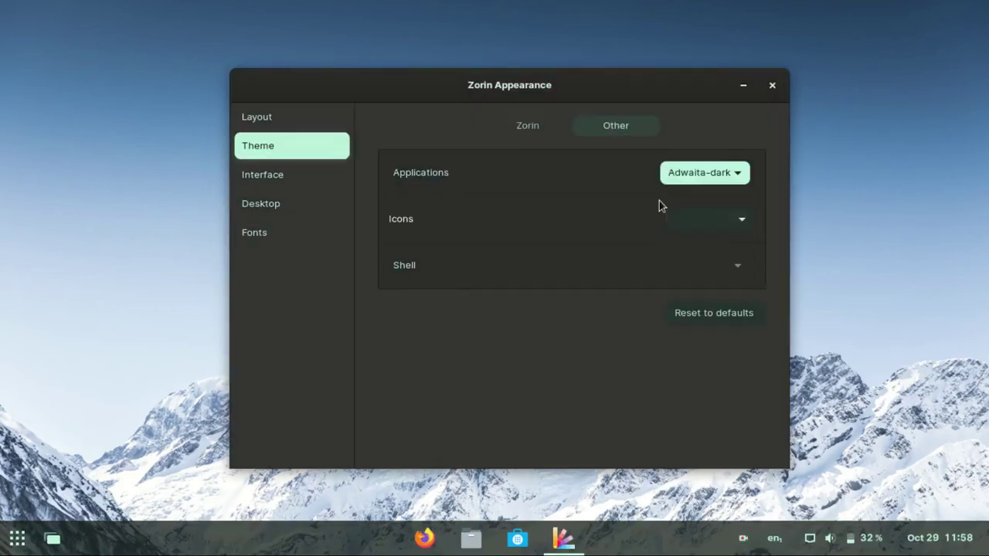
click(734, 177)
click(719, 197)
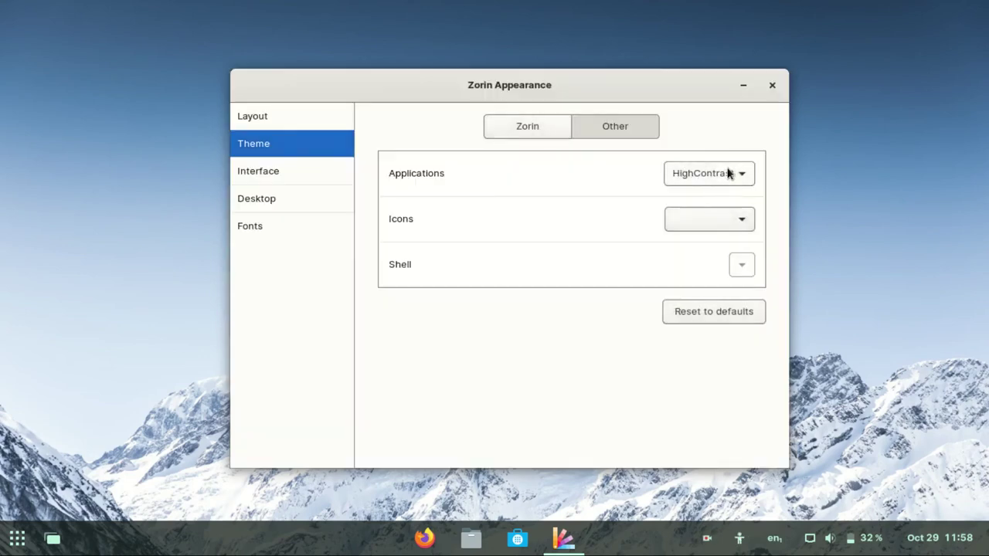
click(738, 173)
click(702, 136)
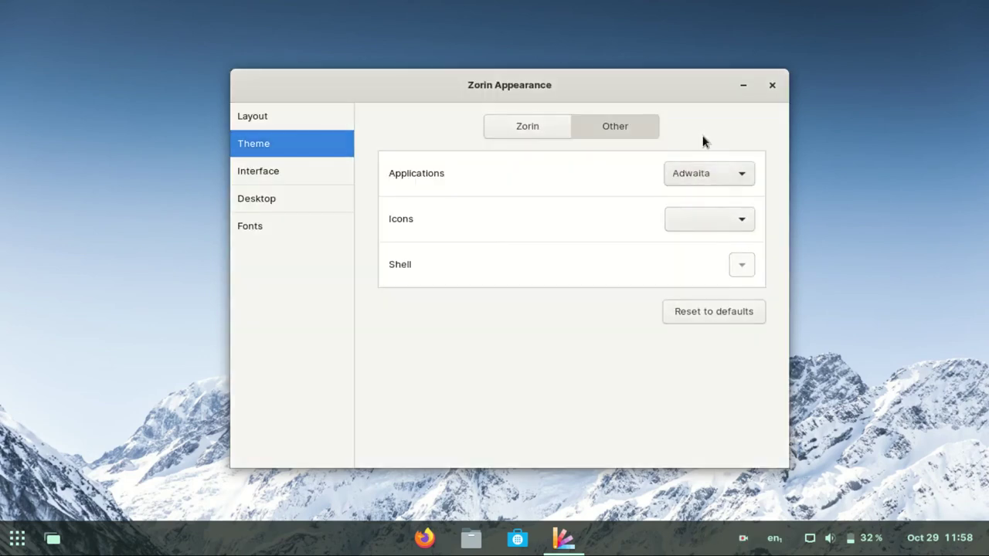
click(734, 176)
click(733, 199)
Turn on Jelly Mode in Zorin Appearance's interface options and move the window around to test the effect.
click(280, 179)
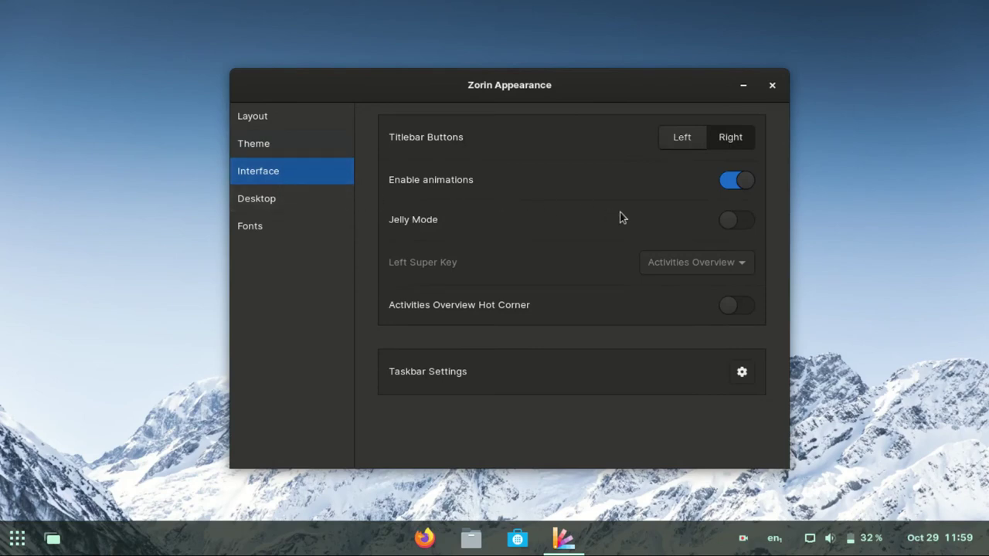
drag(576, 89, 599, 79)
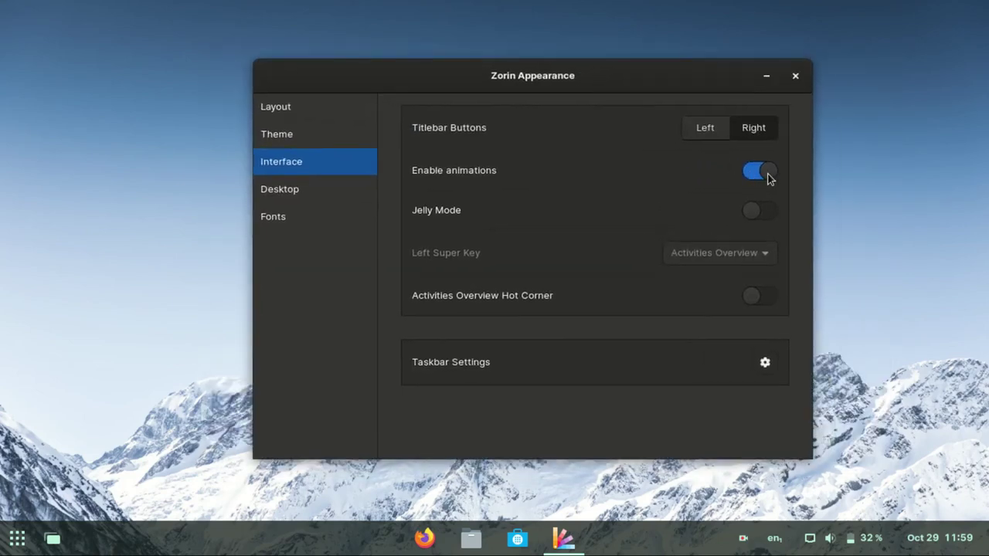
click(759, 211)
drag(450, 77, 519, 69)
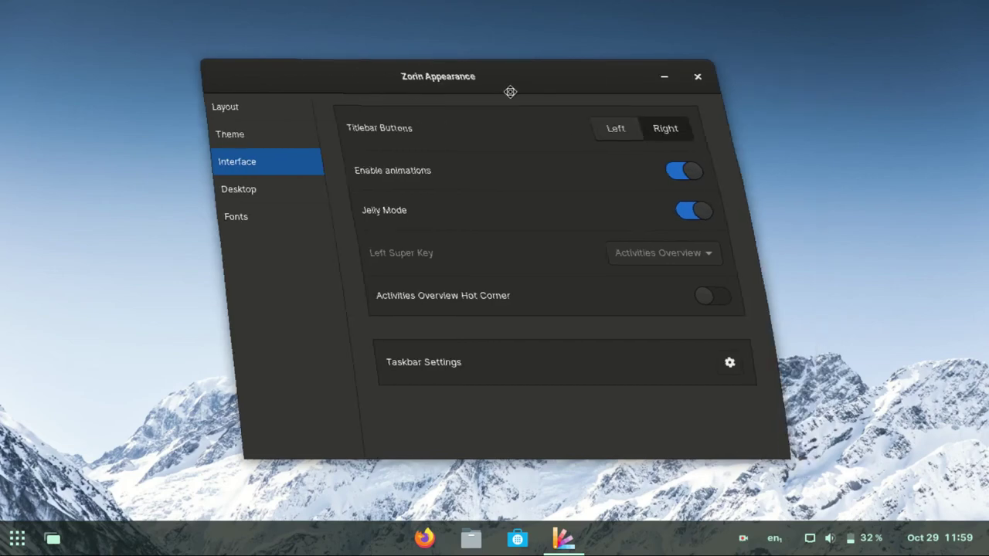
mouse_move(510, 92)
mouse_down()
mouse_move(587, 106)
mouse_move(523, 89)
mouse_up()
click(740, 226)
click(680, 215)
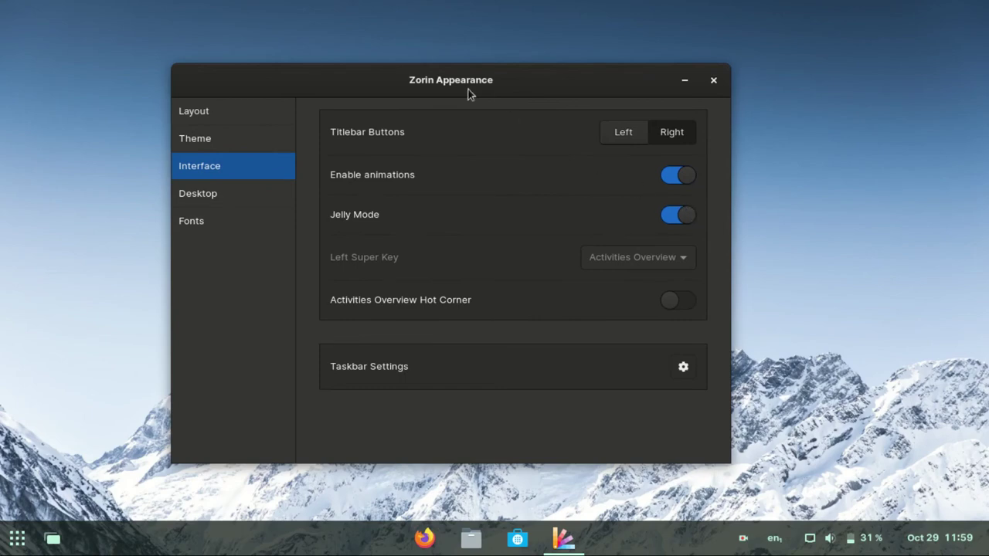
drag(585, 74, 486, 81)
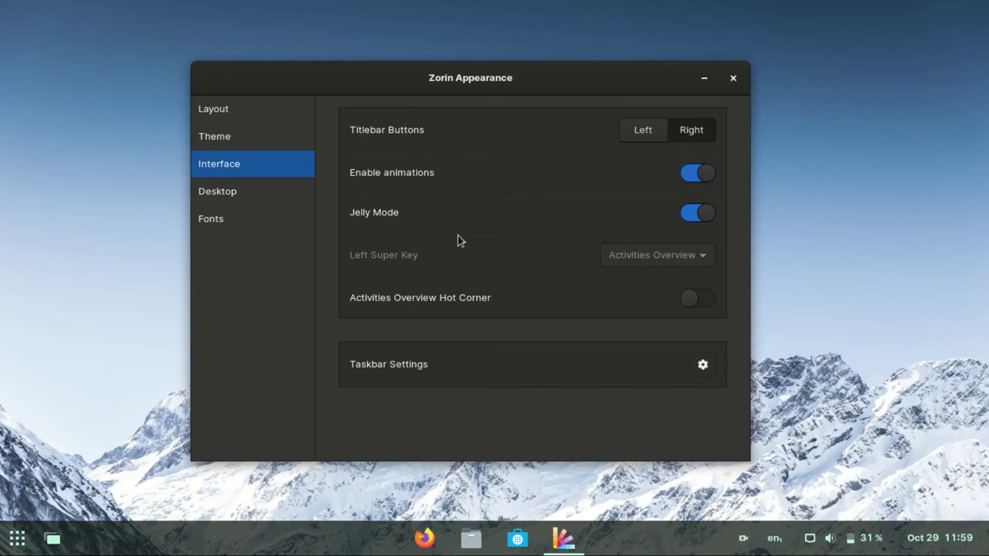
Show the Home and Trash icons on the desktop, and try the Mounted Volumes and Network Servers icons.
click(234, 195)
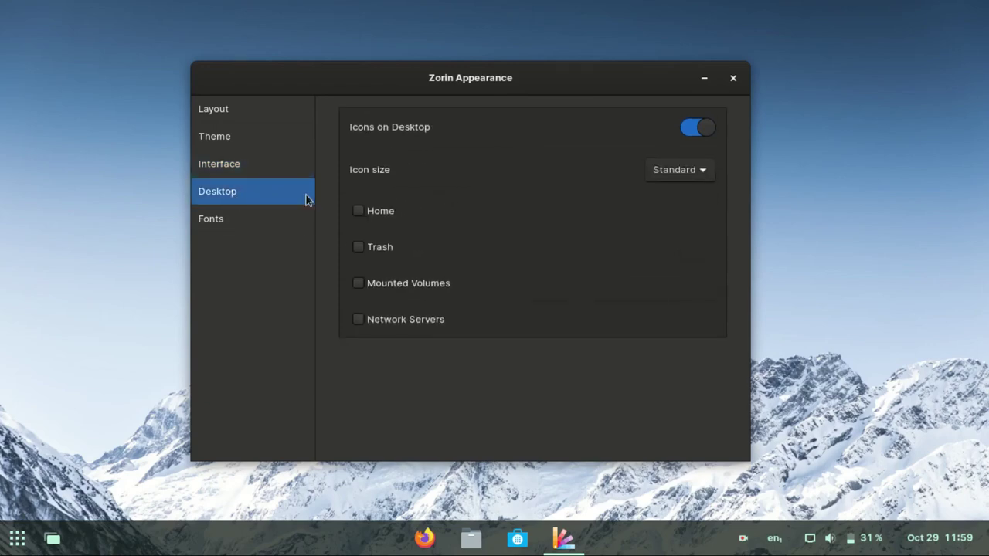
click(358, 212)
click(359, 247)
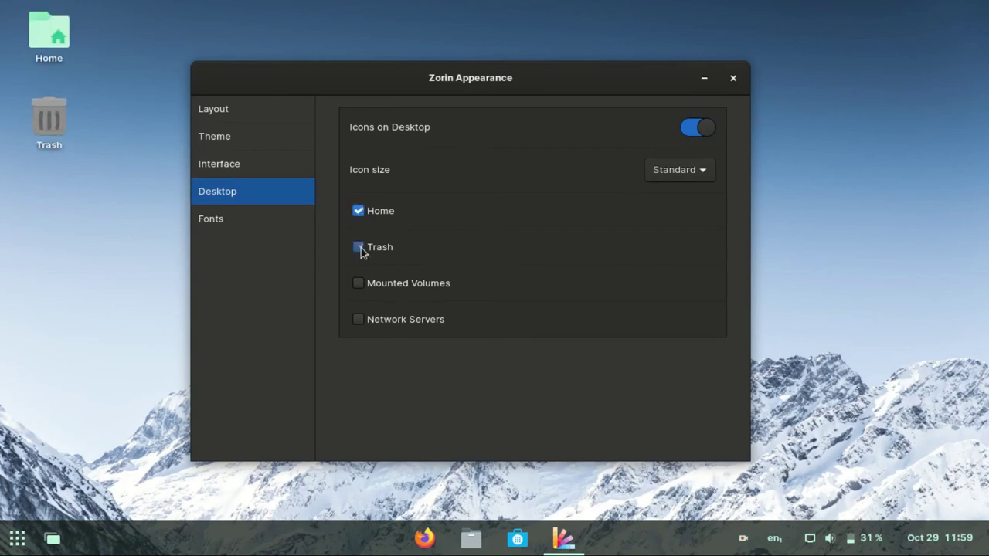
click(359, 284)
click(360, 321)
click(360, 321)
click(359, 284)
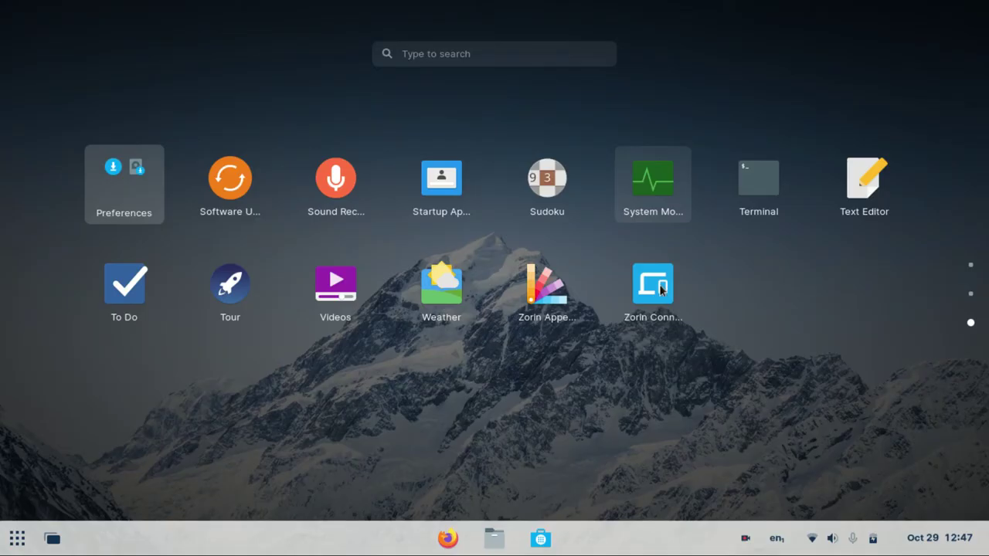
Launch Zorin Connect, continue past its introduction and open the Infinix X572 smartphone's device page.
click(661, 289)
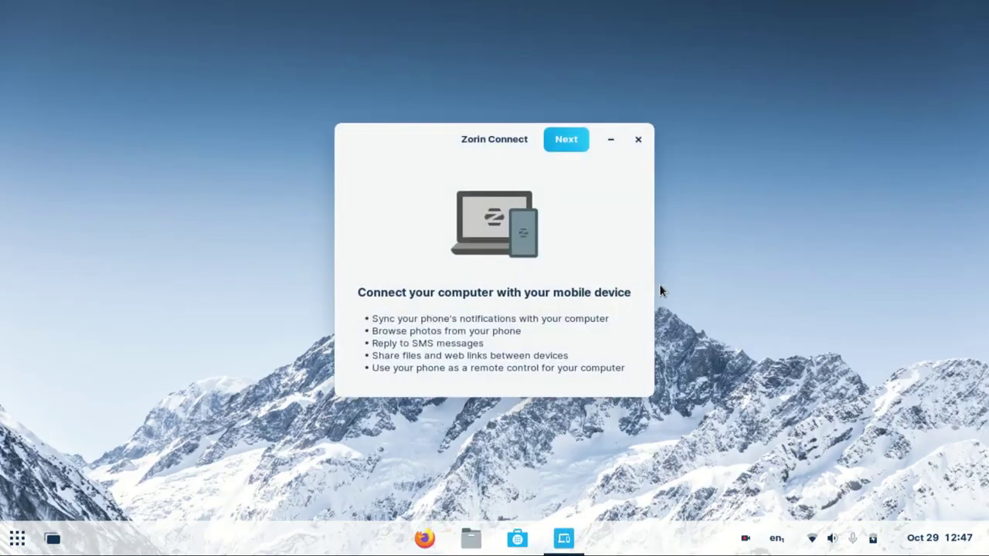
click(571, 139)
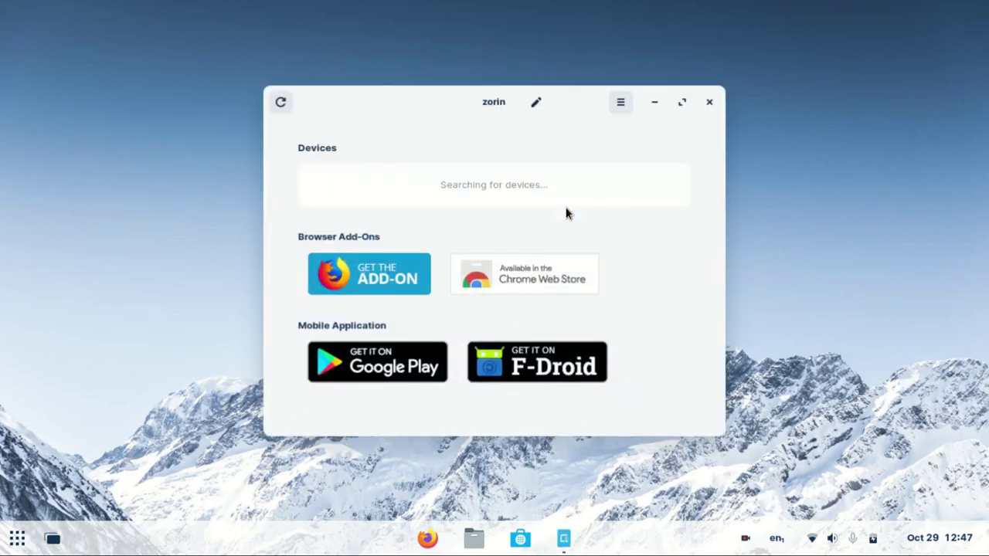
click(495, 185)
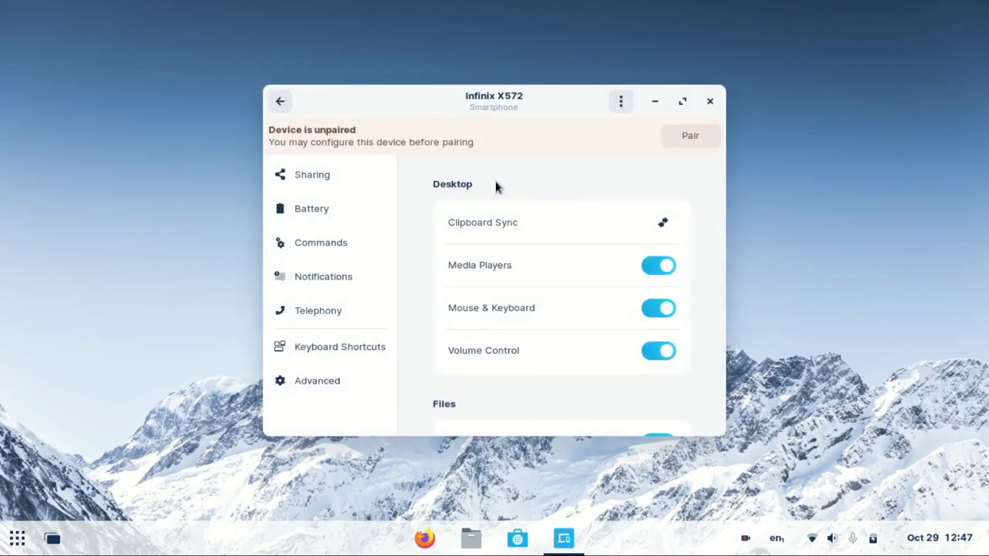